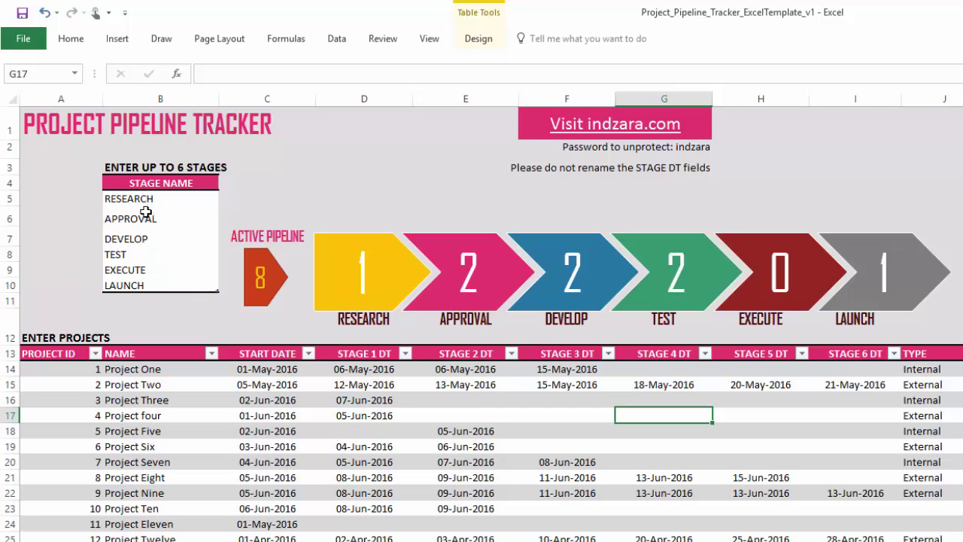
Step: Rename the sixth stage in the STAGE NAME list to FINALIZE
{"action": "left_click", "coordinate": [133, 281]}
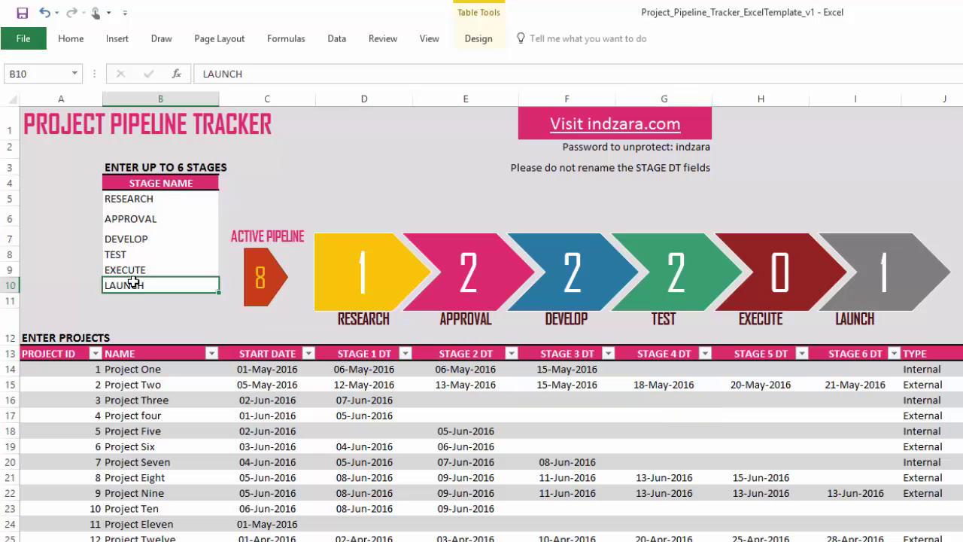
{"action": "type", "text": "FINALIS"}
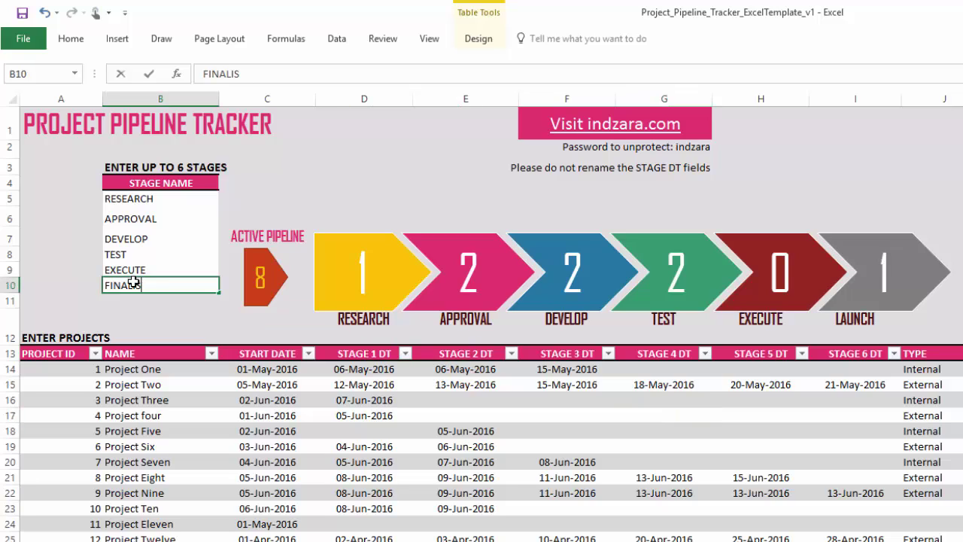
{"action": "key", "text": "BackSpace"}
{"action": "type", "text": "ZE"}
{"action": "key", "text": "Return"}
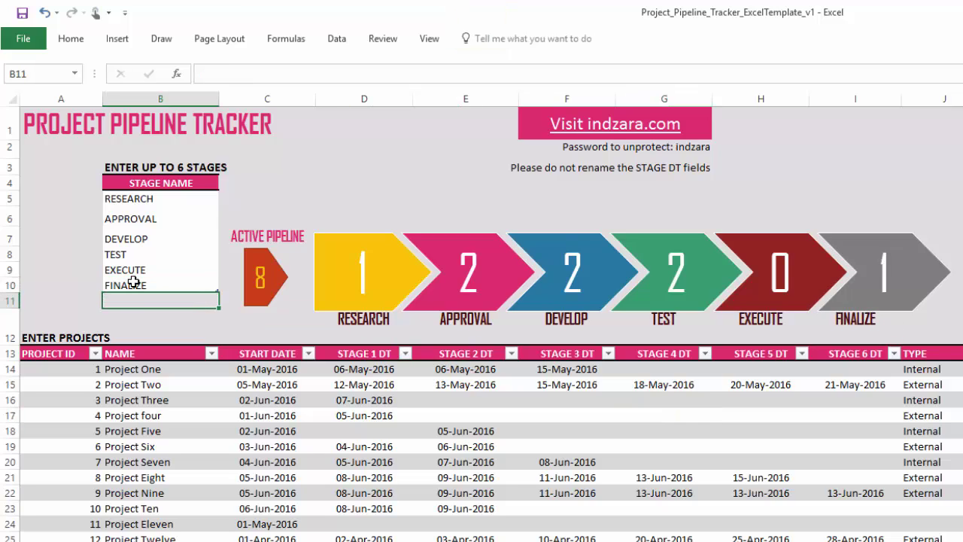
Step: Clear the sixth stage in the STAGE NAME list and enter LAUNCH as its name
{"action": "left_click", "coordinate": [134, 282]}
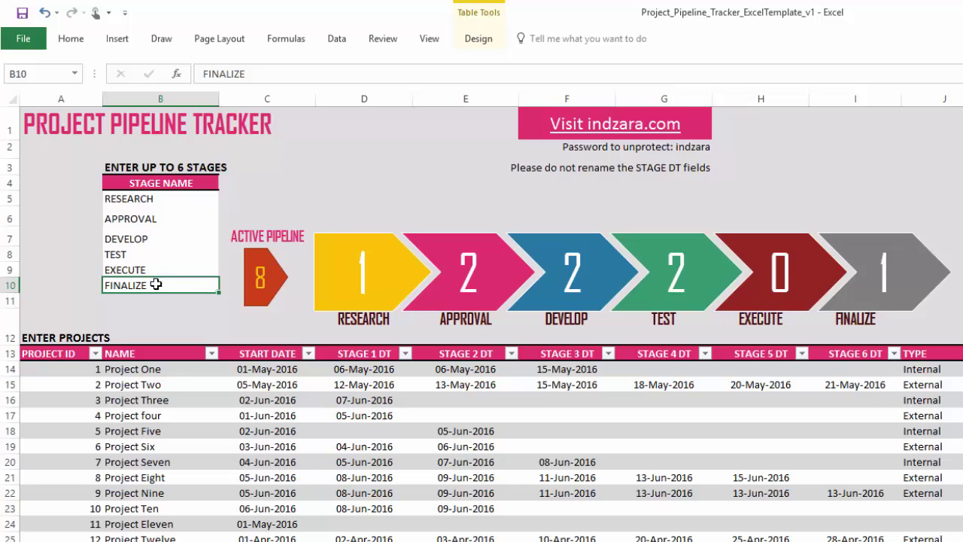
{"action": "key", "text": "Delete"}
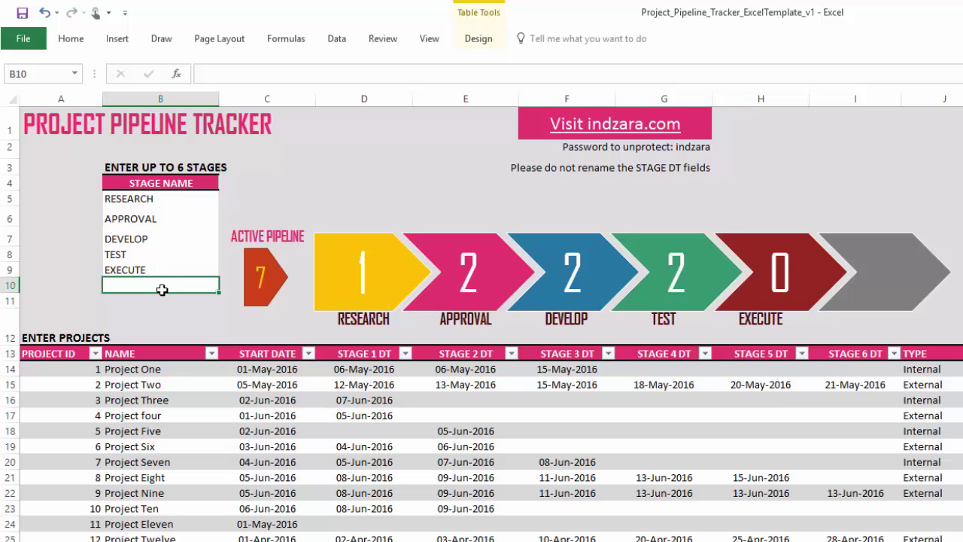
{"action": "type", "text": "LAUNCH"}
{"action": "key", "text": "Return"}
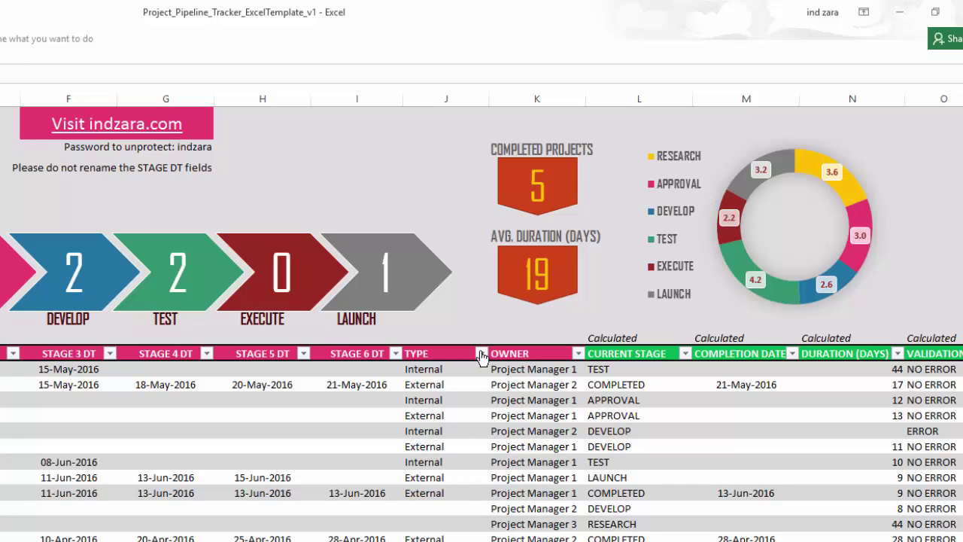
Step: Rename the project table's TYPE column header to CLIENT and undo the renaming
{"action": "left_click", "coordinate": [457, 350]}
{"action": "left_click", "coordinate": [457, 352]}
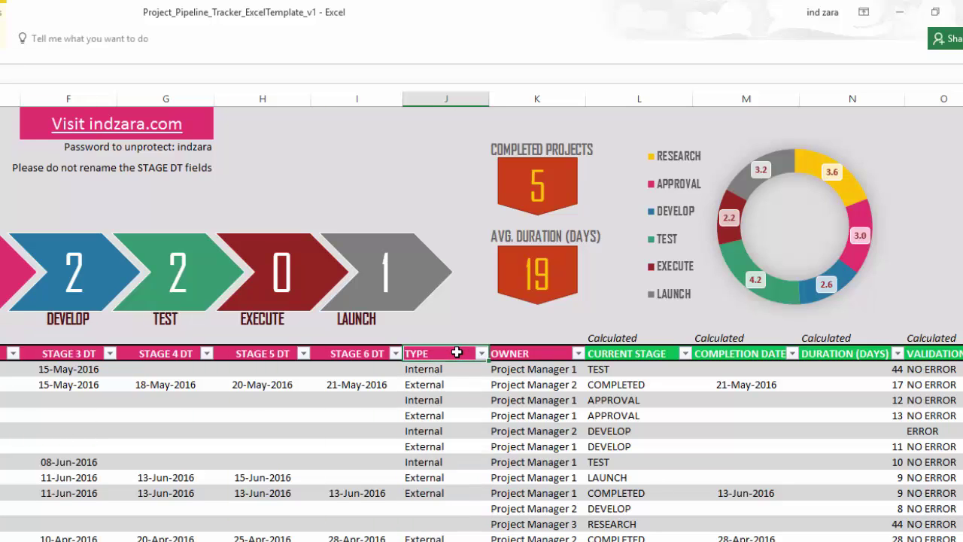
{"action": "type", "text": "CLIENT"}
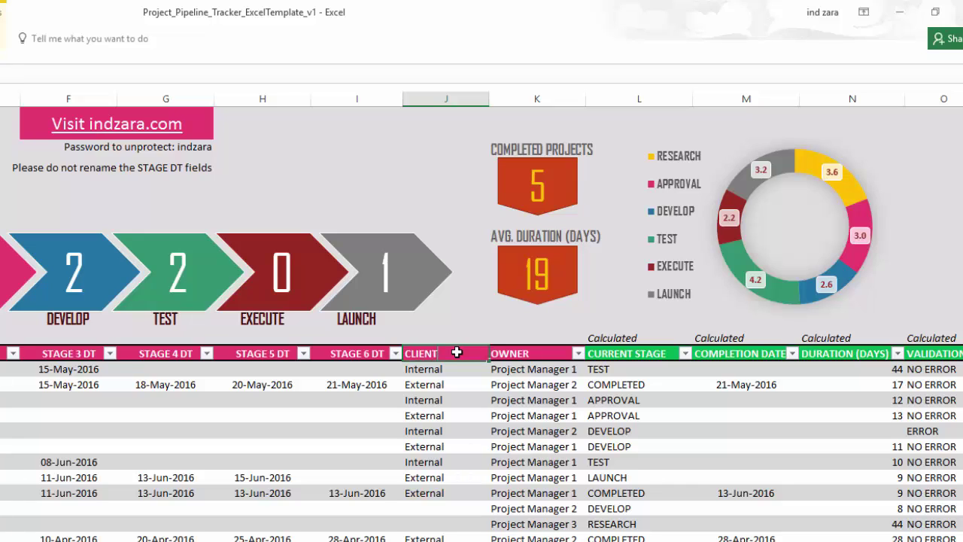
{"action": "key", "text": "Return"}
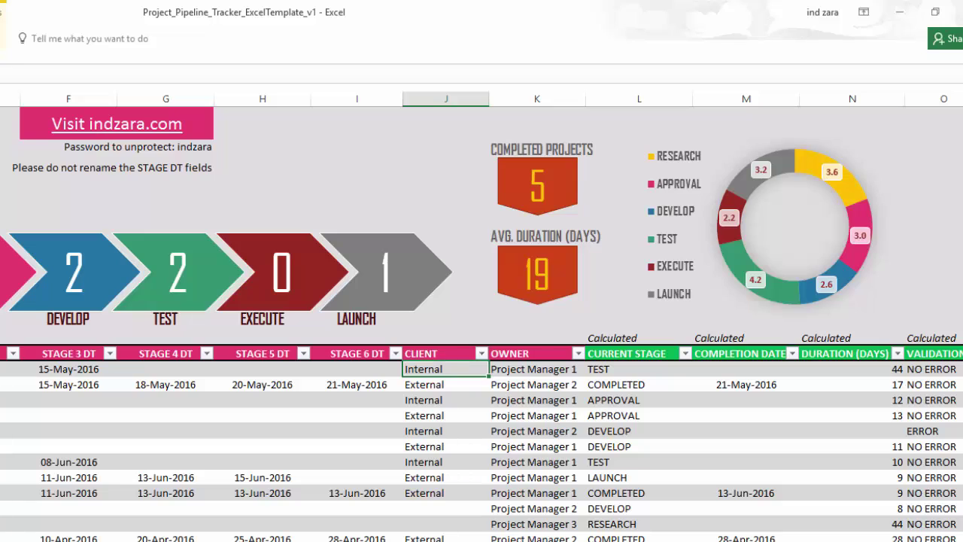
{"action": "key", "text": "ctrl+z"}
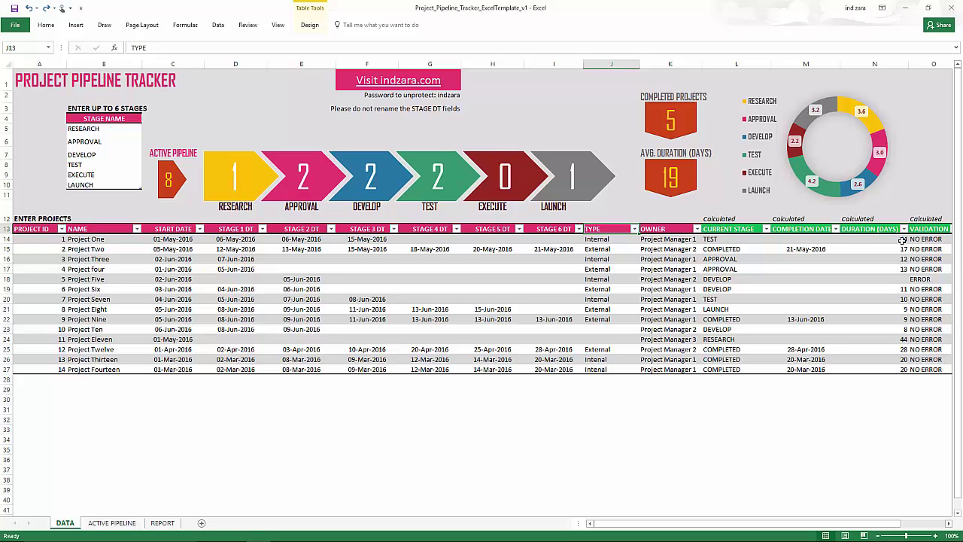
Step: Examine Project Five's row, checking its Stage 1 date cell against its validation status
{"action": "left_click", "coordinate": [248, 279]}
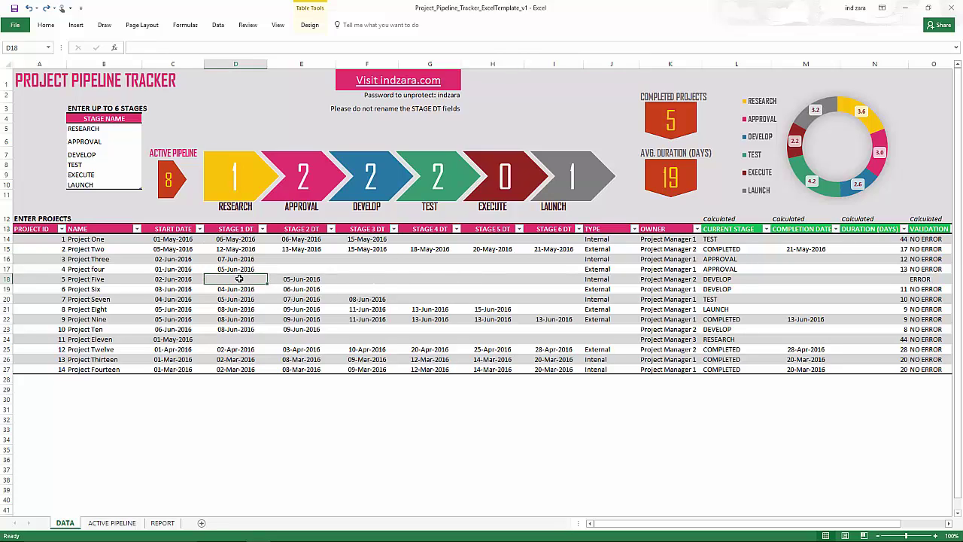
{"action": "left_click", "coordinate": [57, 280]}
{"action": "left_click_drag", "start_coordinate": [124, 278], "coordinate": [920, 279]}
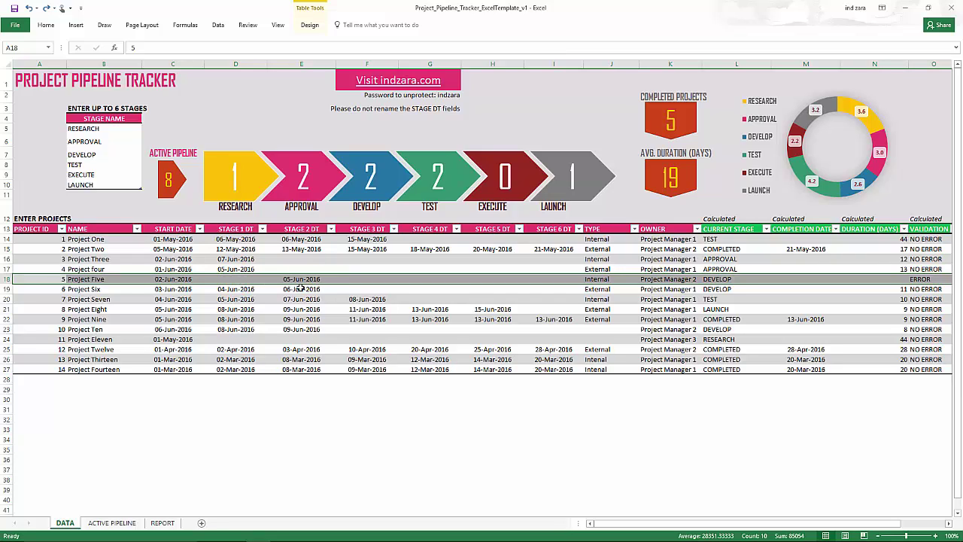
{"action": "left_click", "coordinate": [243, 279]}
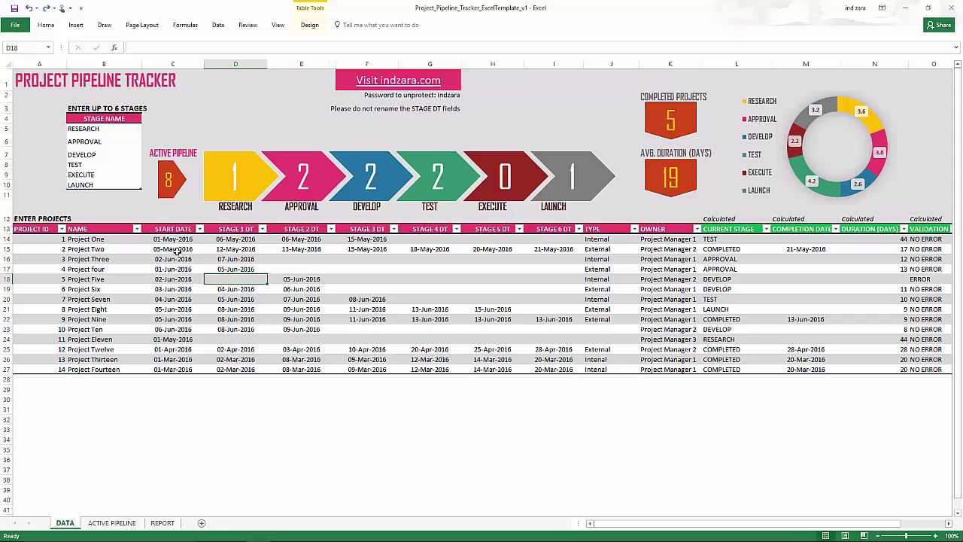
Step: Set Project Two's Stage 1 date to 5/14/2016 to test the date validation and undo the change
{"action": "left_click", "coordinate": [301, 250]}
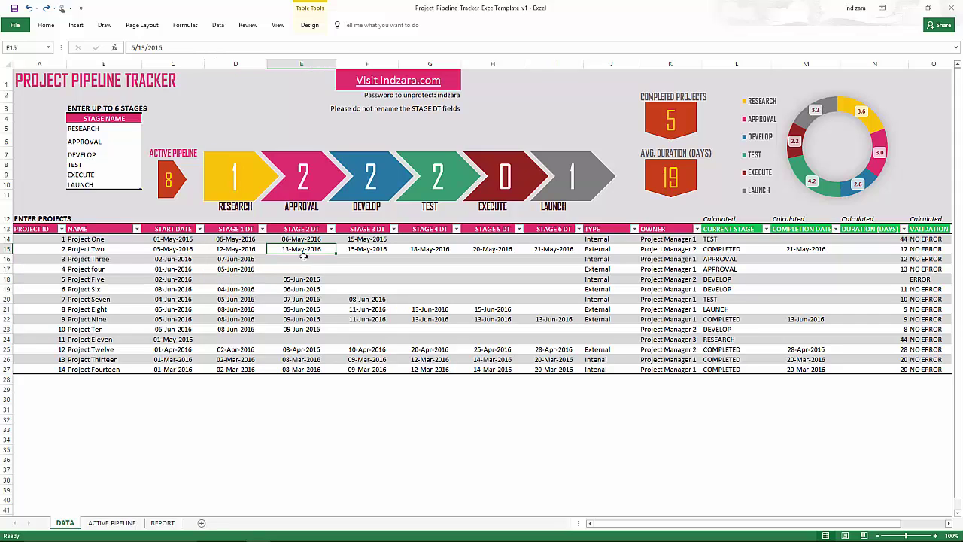
{"action": "left_click", "coordinate": [239, 251]}
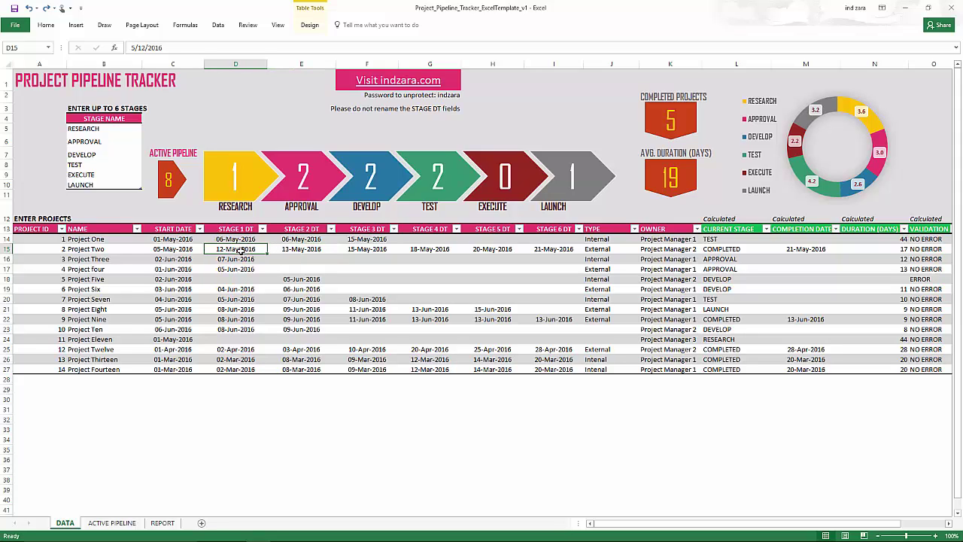
{"action": "type", "text": "5/14/2016"}
{"action": "key", "text": "Return"}
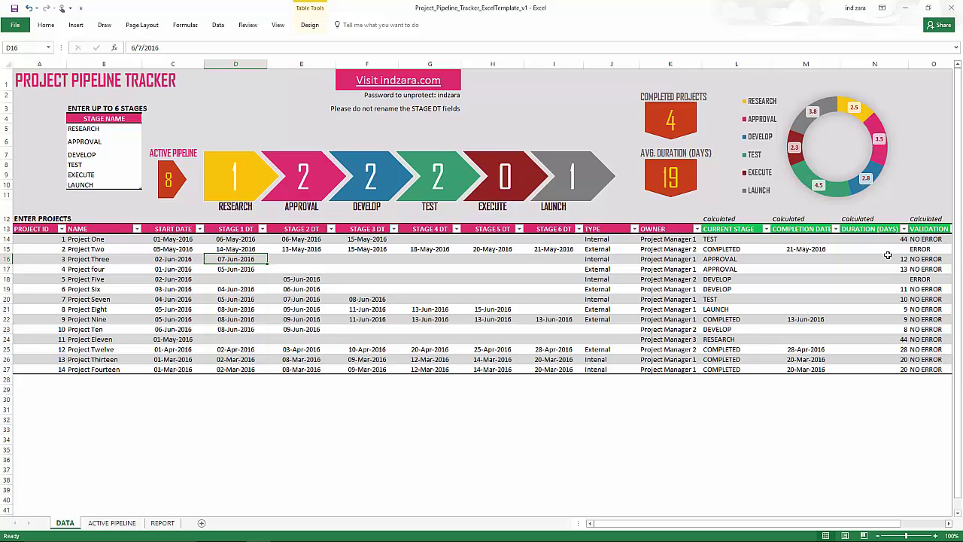
{"action": "left_click", "coordinate": [212, 251]}
{"action": "key", "text": "ctrl+z"}
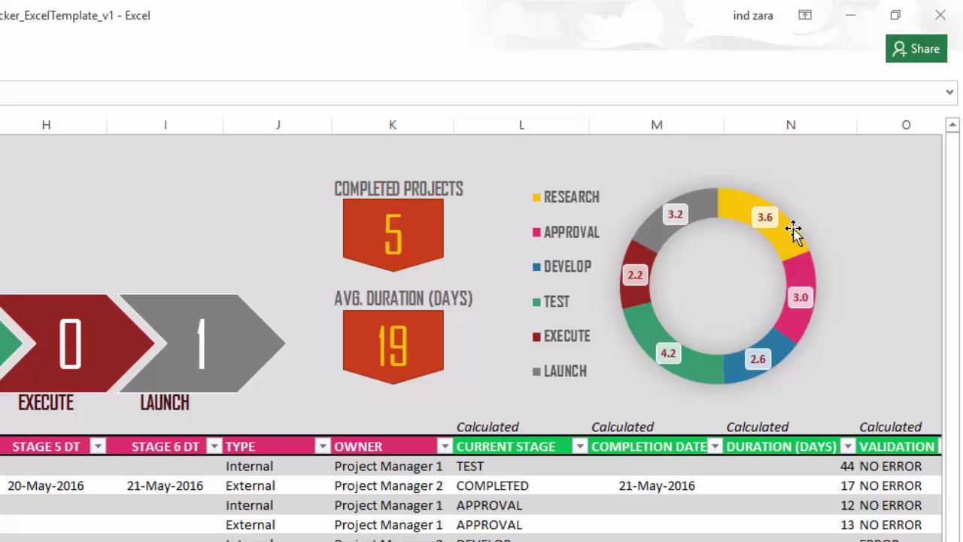
Step: Examine the stage duration chart and stage date columns on the DATA sheet and the project cards on the ACTIVE PIPELINE sheet
{"action": "mouse_move", "coordinate": [784, 235]}
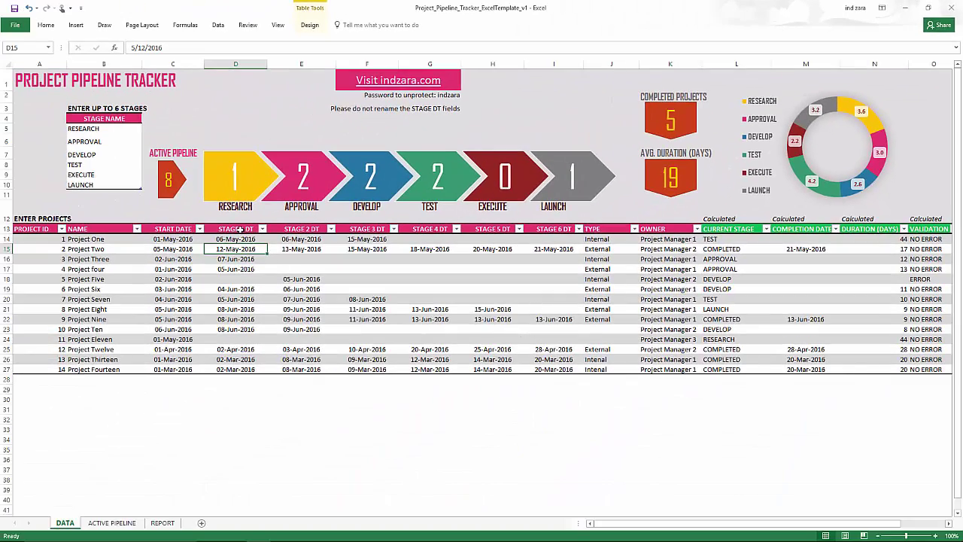
{"action": "left_click", "coordinate": [249, 229]}
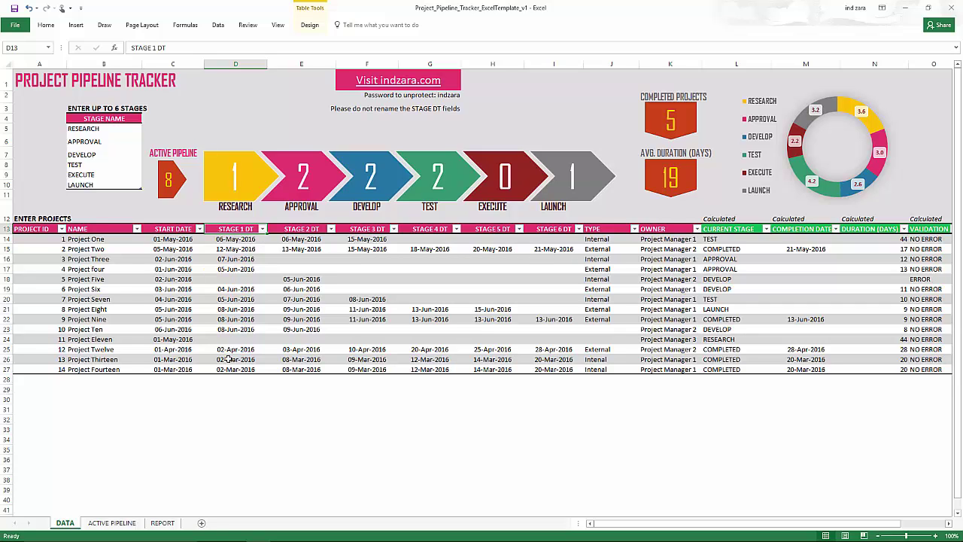
{"action": "left_click", "coordinate": [121, 523]}
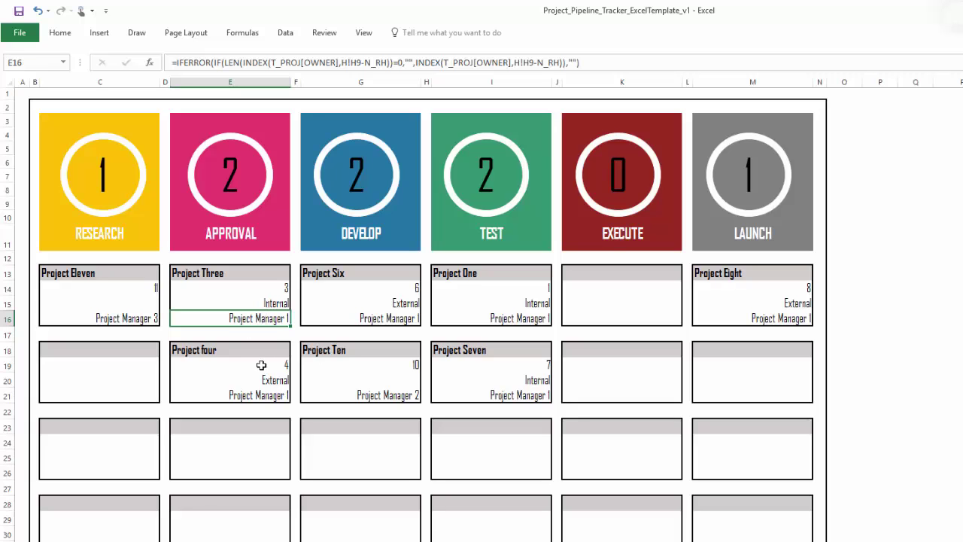
{"action": "key", "text": "ctrl+Page_Up"}
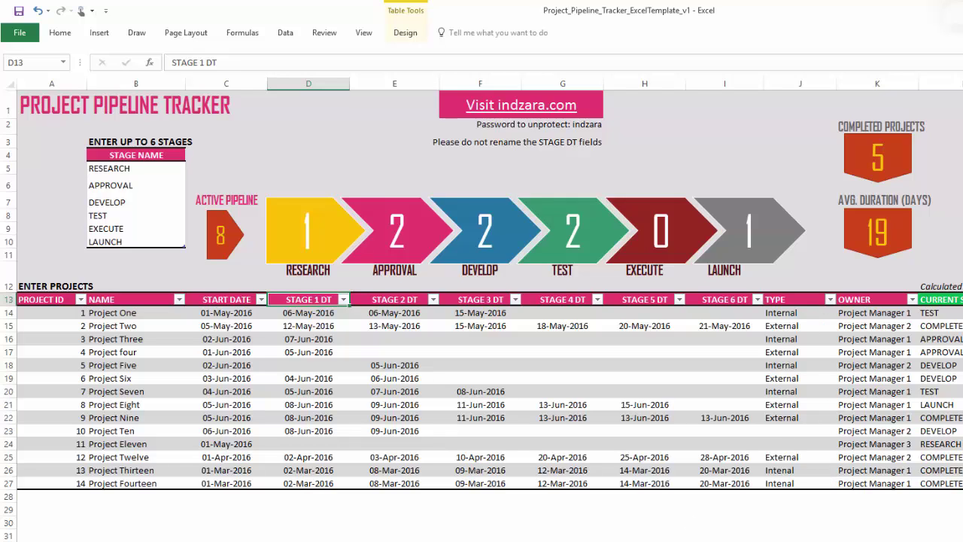
{"action": "key", "text": "ctrl+Page_Down"}
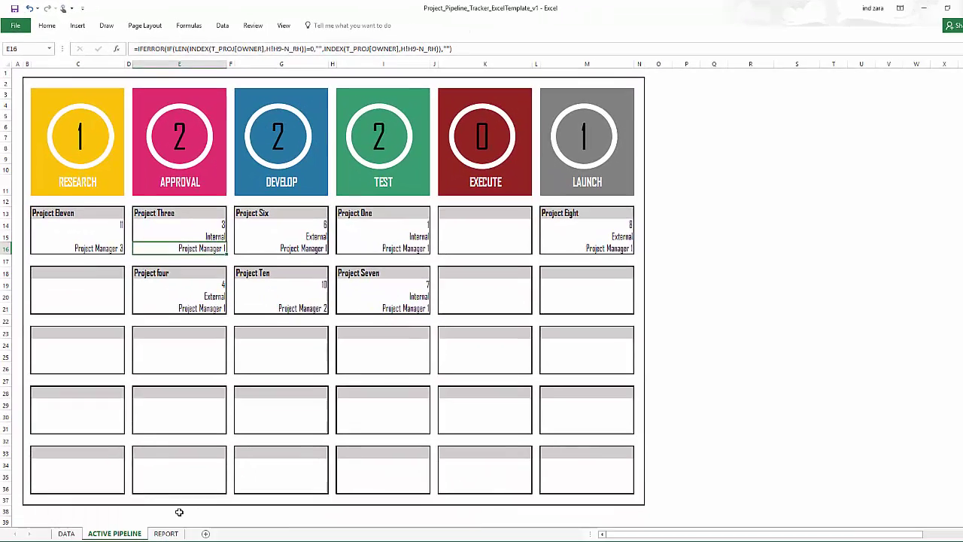
Step: Examine the monthly table and the stacked chart of average stage durations on the REPORT sheet
{"action": "left_click", "coordinate": [166, 533]}
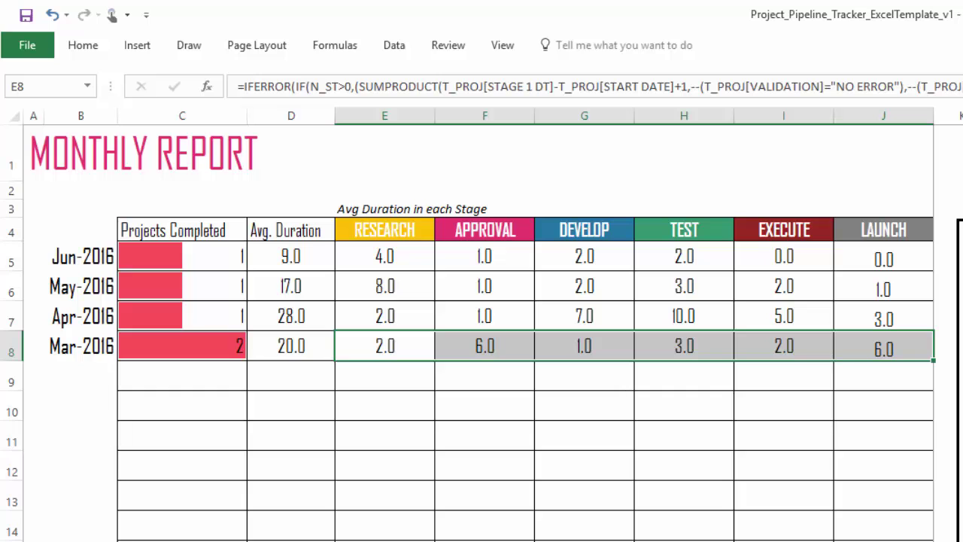
{"action": "left_click", "coordinate": [305, 539]}
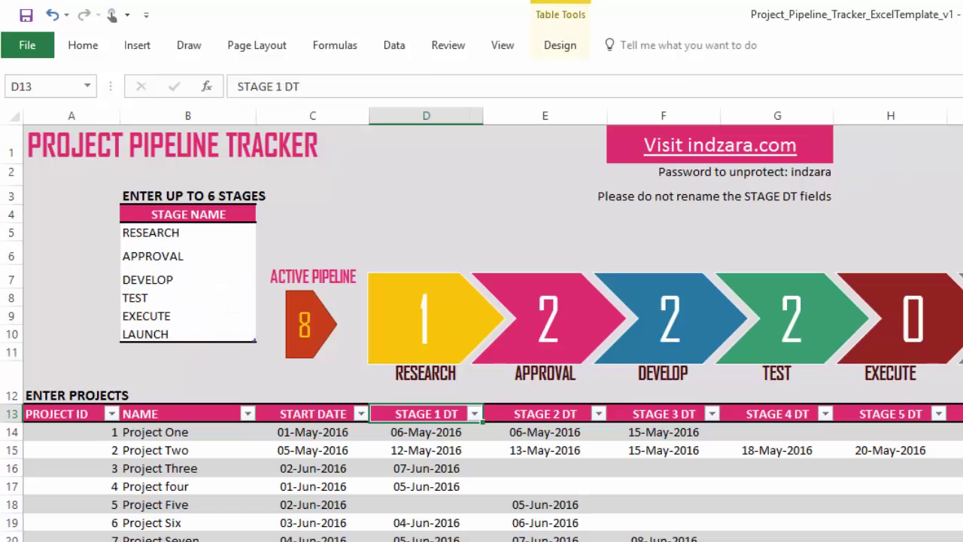
{"action": "key", "text": "ctrl+Page_Down"}
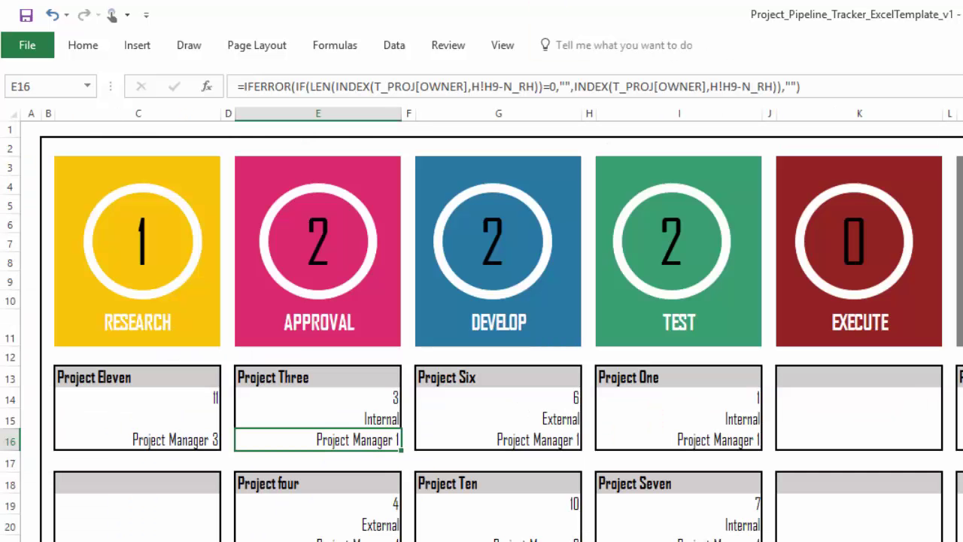
{"action": "key", "text": "ctrl+Page_Down"}
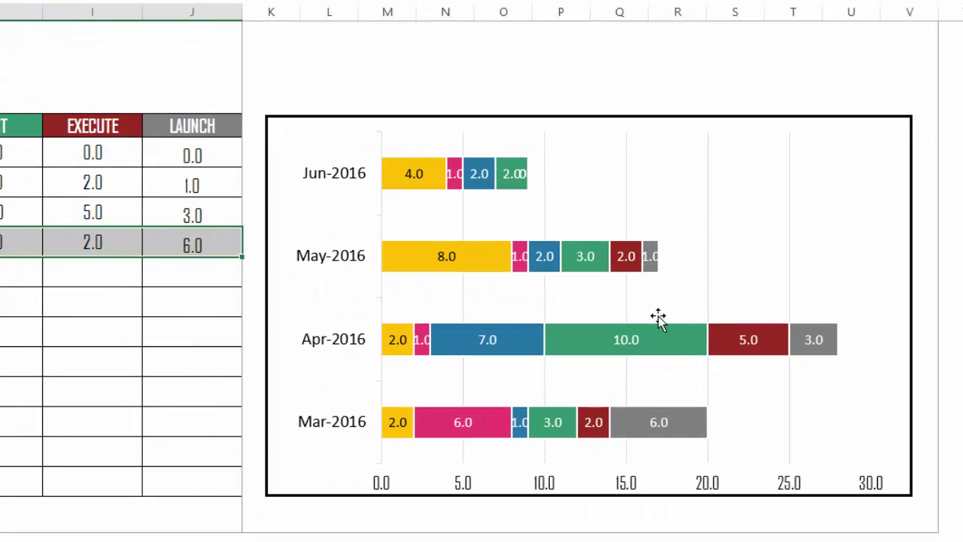
{"action": "mouse_move", "coordinate": [711, 354]}
{"action": "mouse_move", "coordinate": [651, 282]}
{"action": "mouse_move", "coordinate": [485, 267]}
{"action": "mouse_move", "coordinate": [590, 270]}
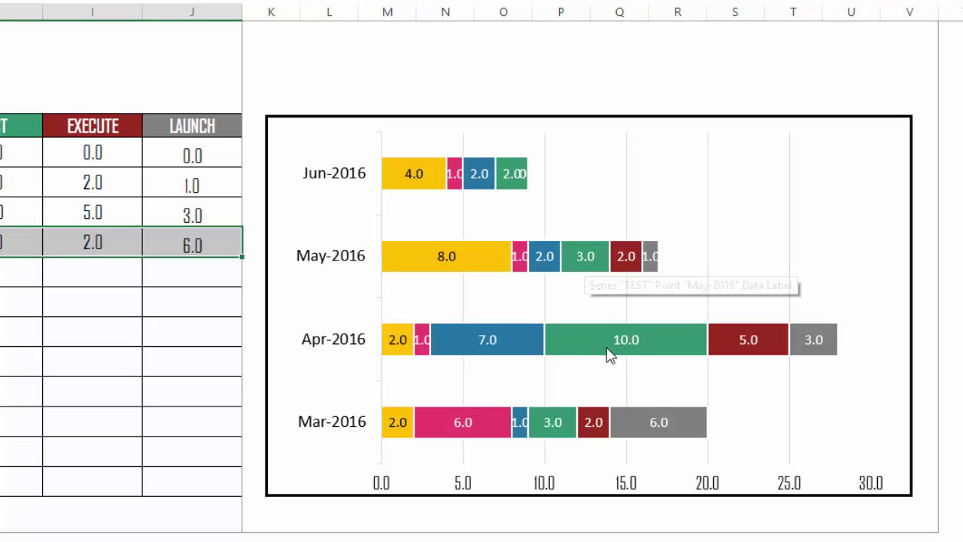
{"action": "mouse_move", "coordinate": [610, 356]}
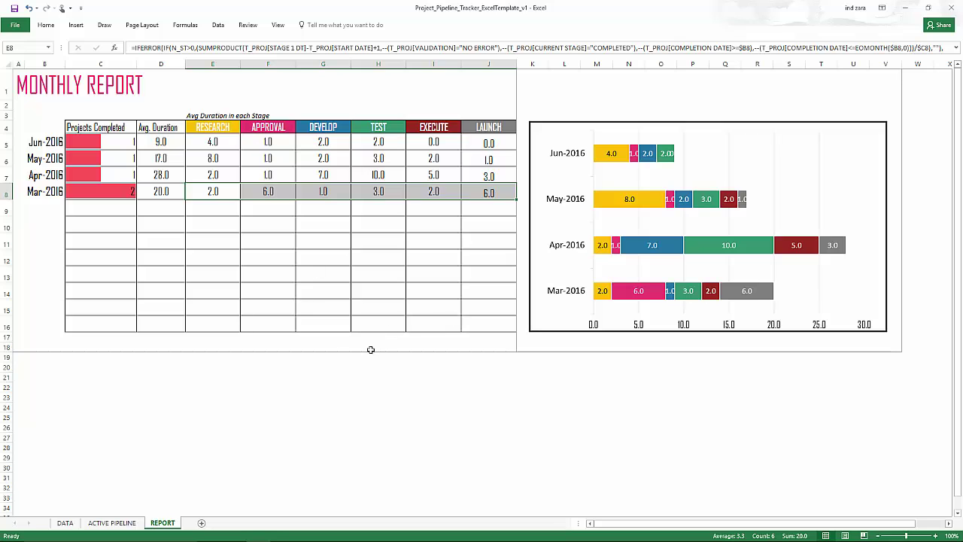
Step: Add a project below the last row of the DATA sheet's table with ID 15, name Project Fifteen and start date 6/2/2016
{"action": "left_click", "coordinate": [128, 519]}
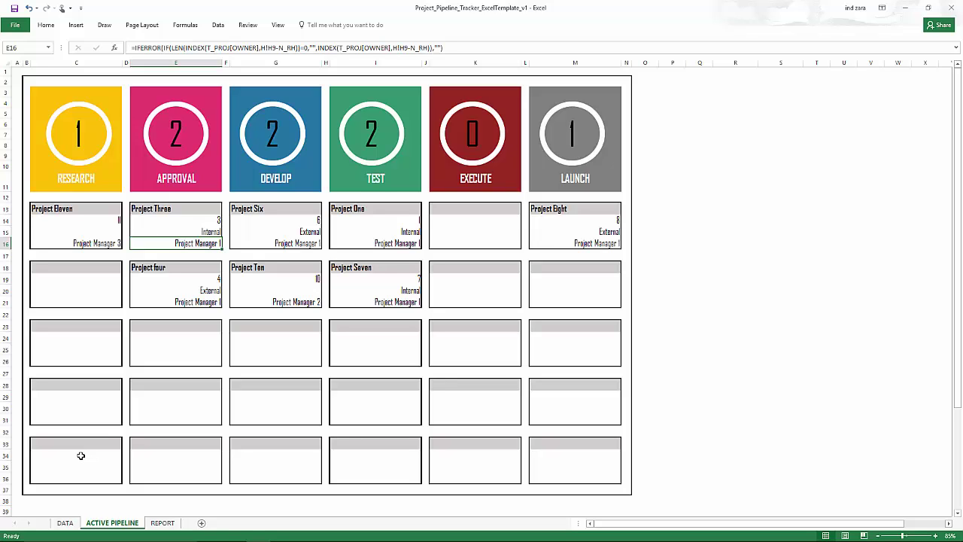
{"action": "left_click", "coordinate": [66, 522]}
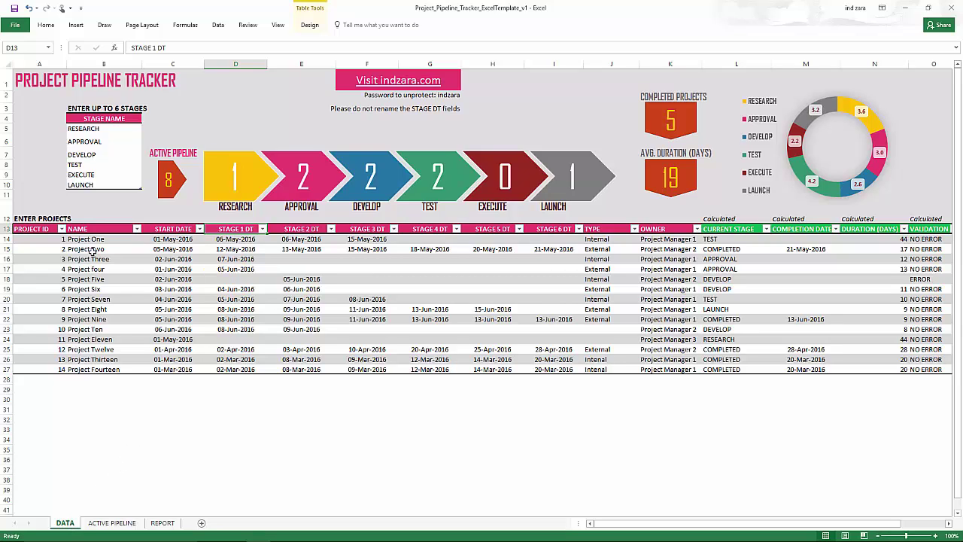
{"action": "left_click", "coordinate": [58, 380]}
{"action": "type", "text": "15"}
{"action": "key", "text": "Tab"}
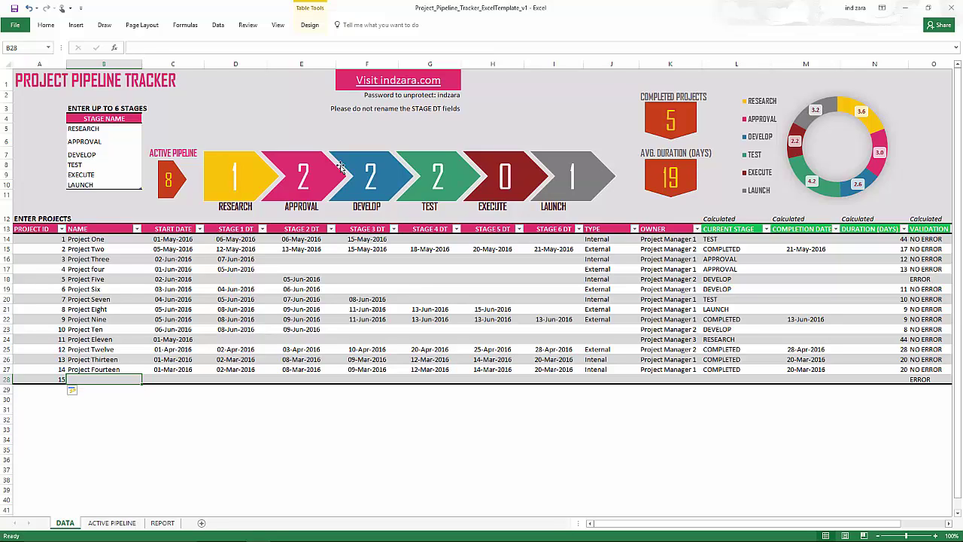
{"action": "type", "text": "Proj"}
{"action": "type", "text": "ect Five"}
{"action": "type", "text": "fteen"}
{"action": "key", "text": "Tab"}
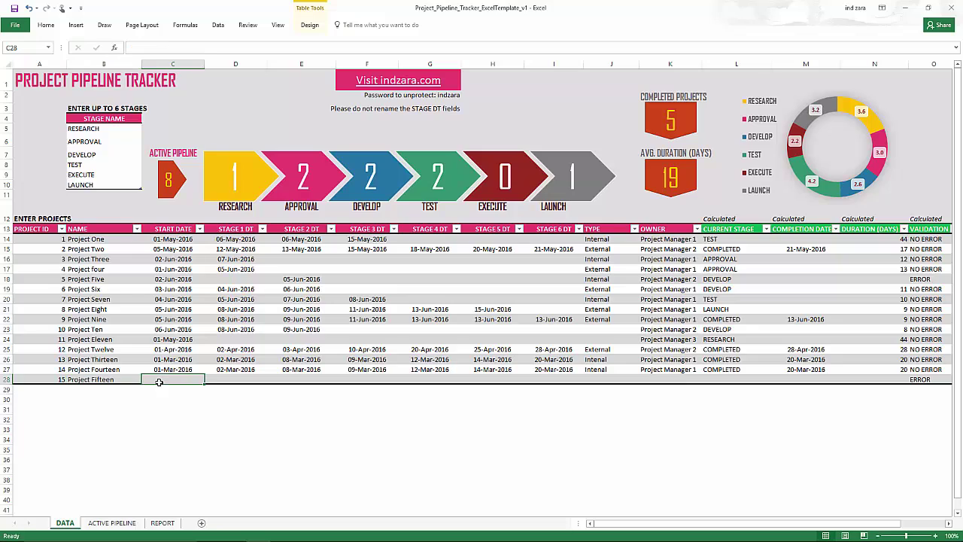
{"action": "type", "text": "6/2/2016"}
{"action": "key", "text": "Return"}
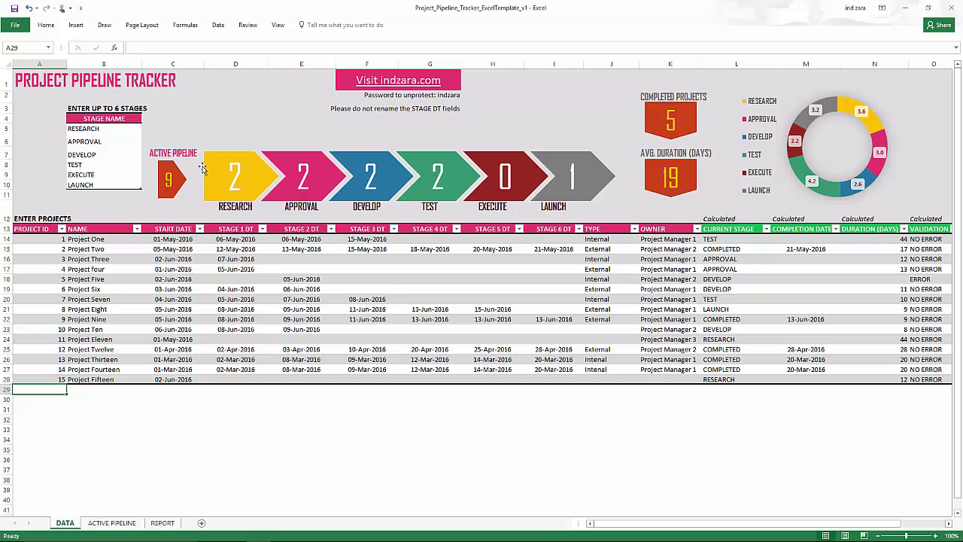
Step: Enter 6/5/2016 as Project Fifteen's Stage 1 date
{"action": "left_click", "coordinate": [240, 379]}
{"action": "type", "text": "6/5/2016"}
{"action": "key", "text": "BackSpace"}
{"action": "type", "text": "6"}
{"action": "key", "text": "Return"}
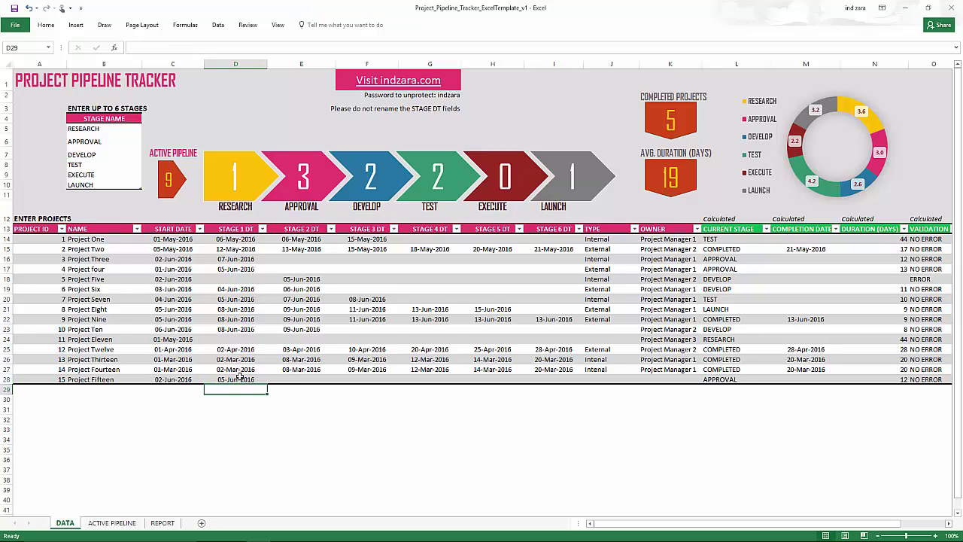
{"action": "left_click", "coordinate": [238, 379]}
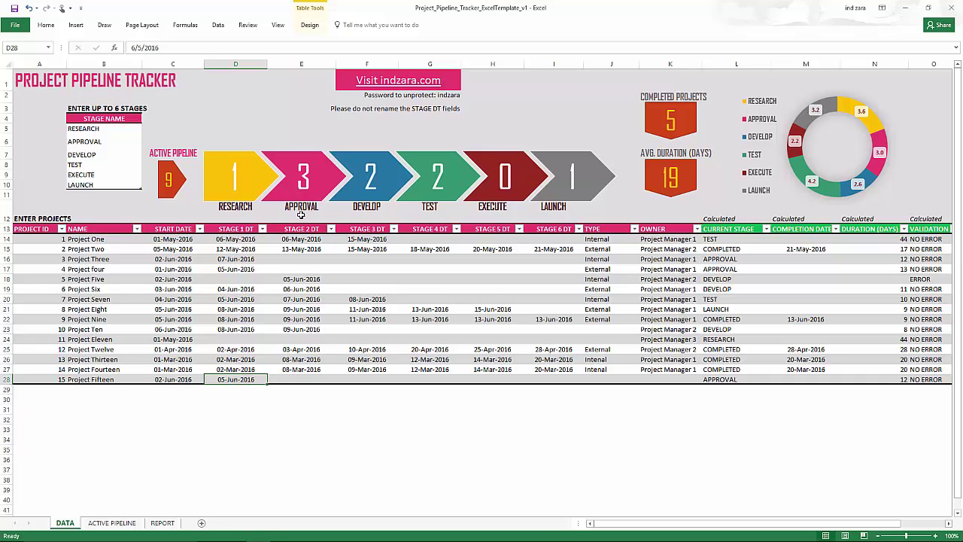
Step: Enter 6/8/2016 as Project Fifteen's Stage 2 date and select its Stage 3 date cell
{"action": "left_click", "coordinate": [295, 380]}
{"action": "type", "text": "6/8/2016"}
{"action": "key", "text": "Return"}
{"action": "left_click", "coordinate": [370, 379]}
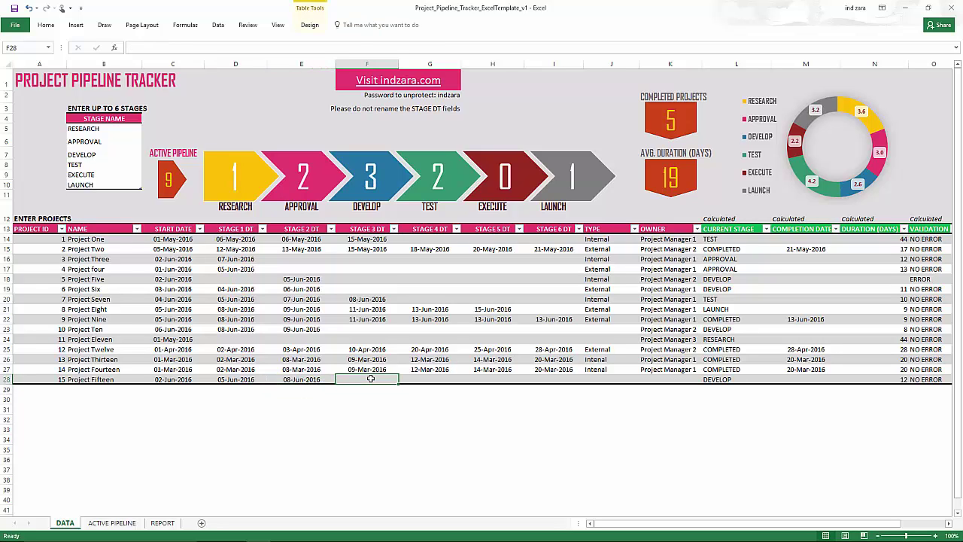